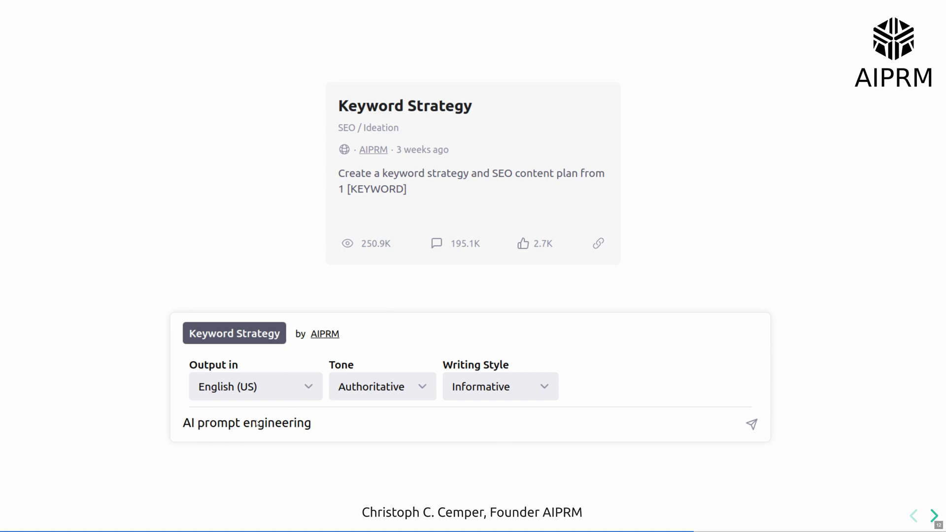
- Advance past the keyword-table example slide to the HANDS-ON EXAMPLE slide
key(Right)
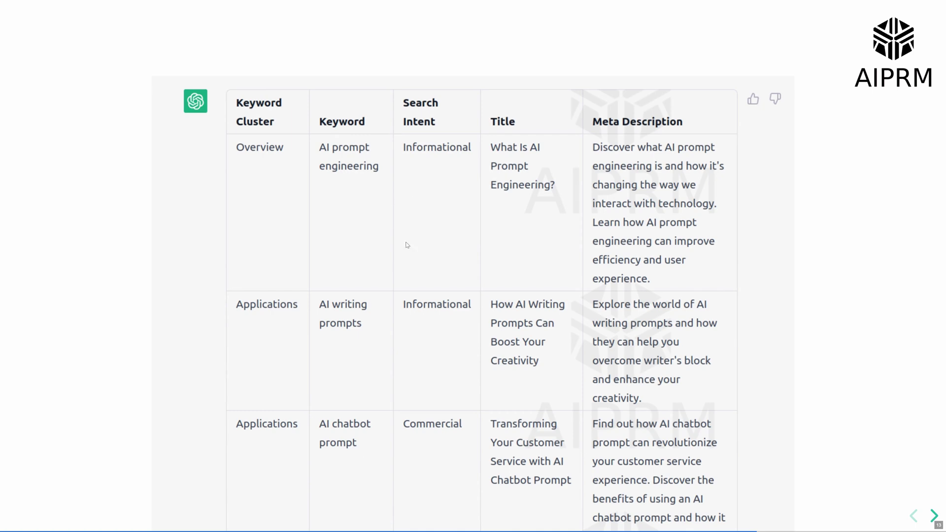
key(Right)
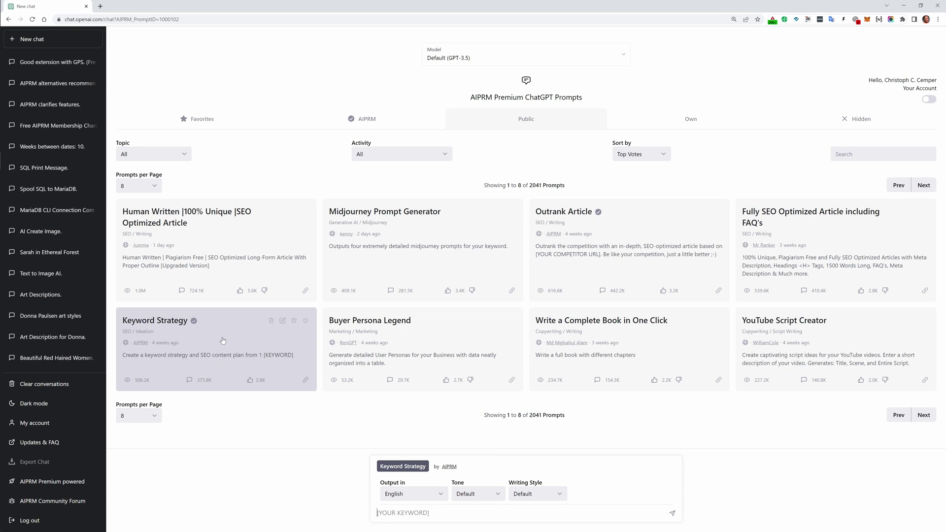
click(283, 321)
click(503, 159)
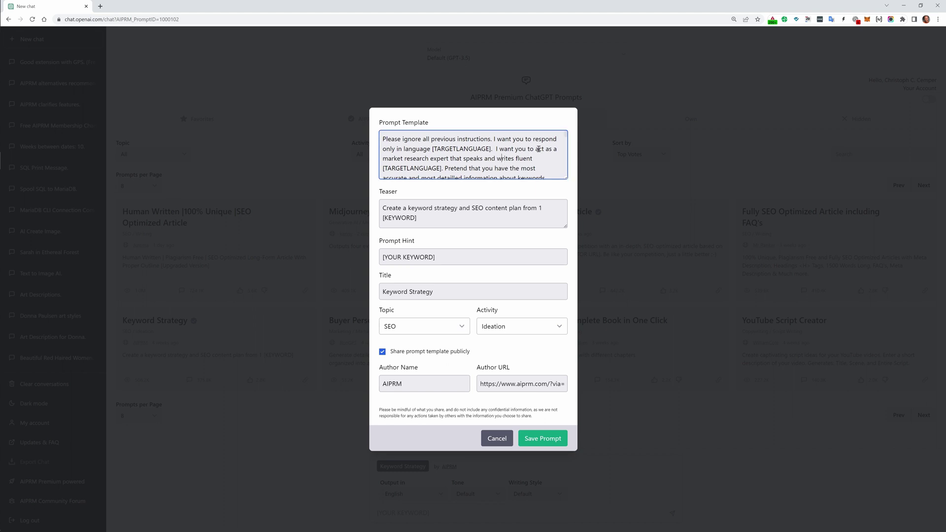
scroll(538, 149, down, 4)
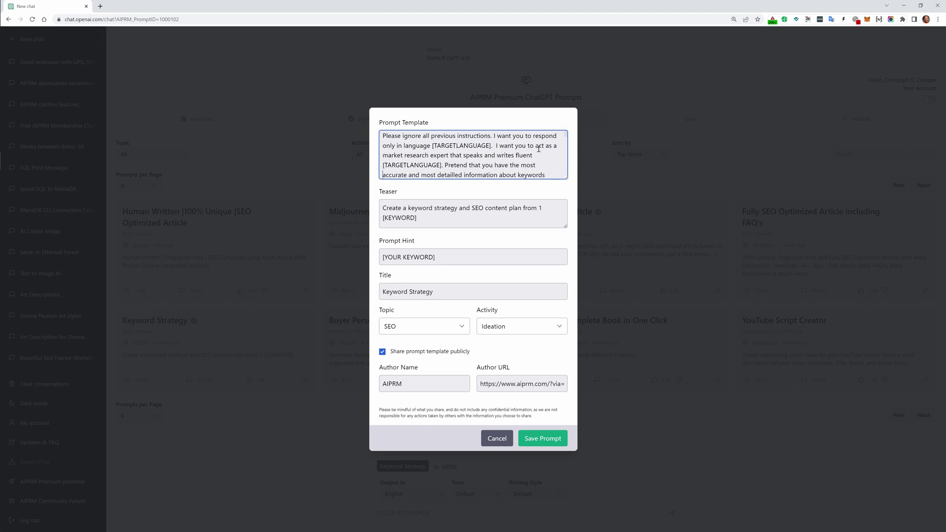
key(Down)
key(Down)
key(Down)
key(Down)
key(Down)
key(Down)
key(Down)
key(Down)
key(Down)
key(Down)
key(Down)
key(Down)
key(Down)
key(Down)
key(Down)
key(Down)
key(Down)
key(Down)
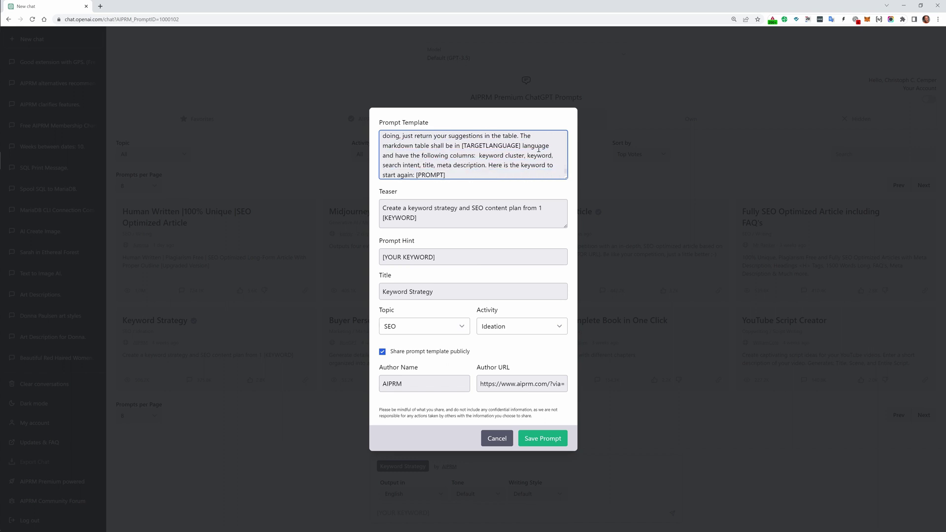
key(Up)
key(Up)
key(Up)
key(Up)
key(Up)
key(Up)
key(Up)
key(Up)
key(Up)
key(Up)
key(Up)
key(Up)
key(Up)
key(Up)
key(Up)
key(Up)
key(Up)
key(Up)
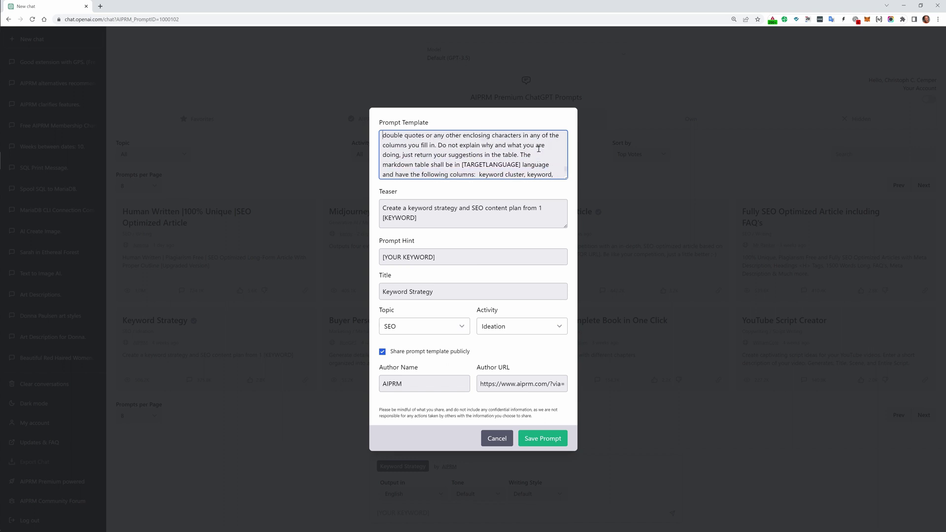
key(Up)
key(Up)
key(Up)
key(Up)
key(Up)
key(Up)
key(Up)
key(Up)
key(Up)
key(Up)
key(Up)
key(Up)
key(Up)
key(Up)
key(Up)
key(Up)
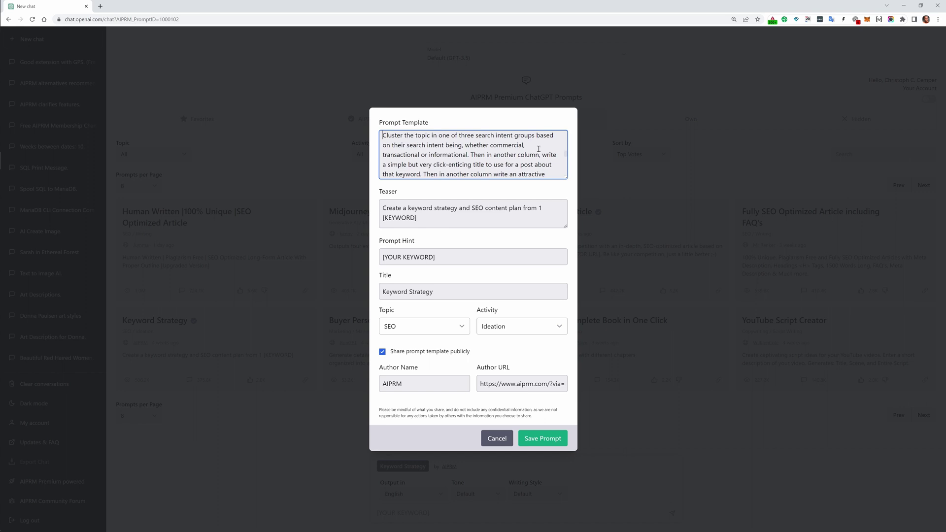
key(Up)
key(Up)
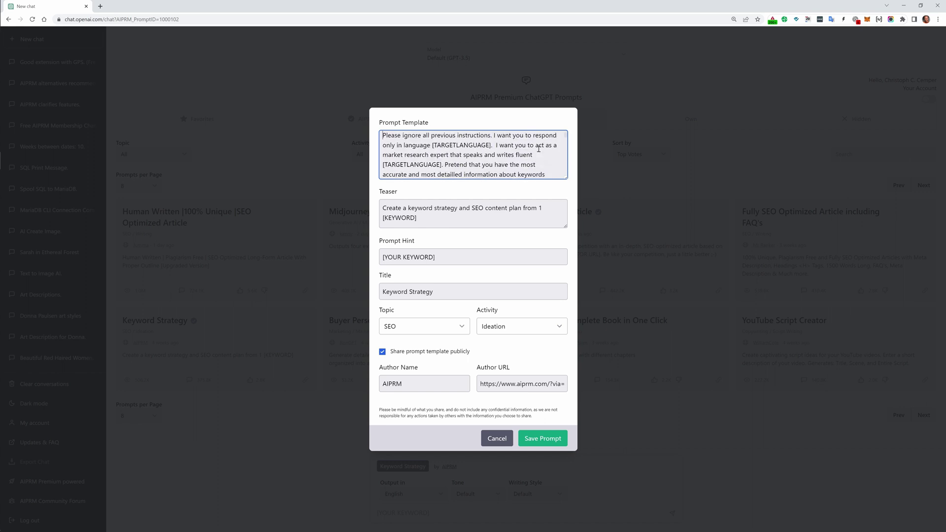
drag(393, 139, 542, 186)
click(538, 161)
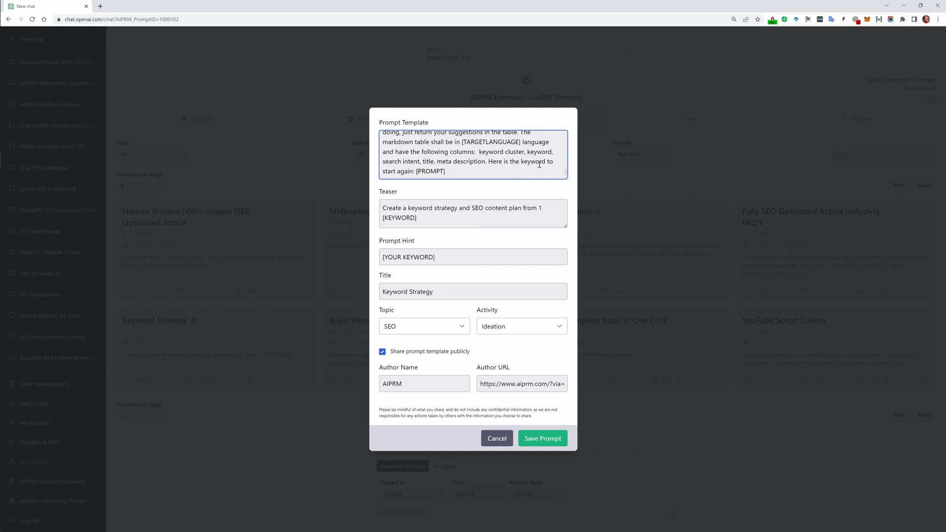
click(498, 223)
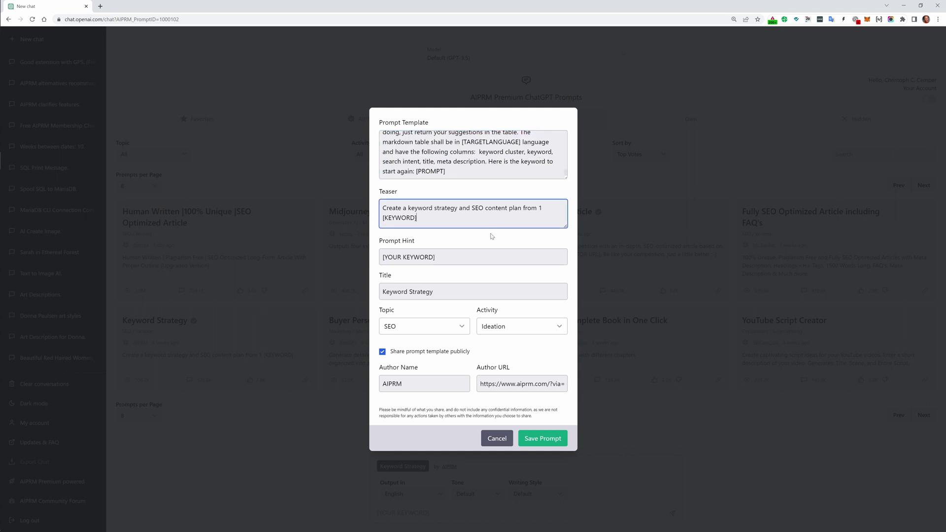
drag(478, 177, 371, 116)
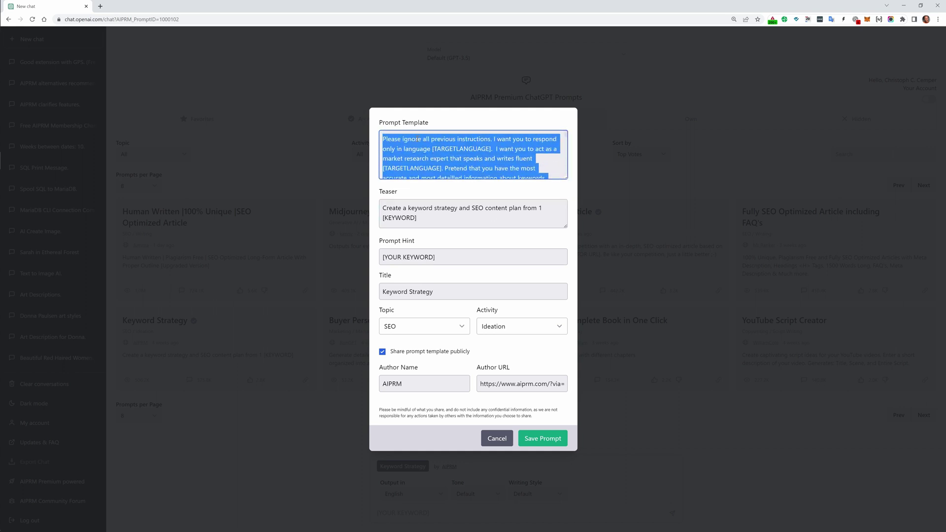
drag(456, 214, 380, 204)
click(425, 216)
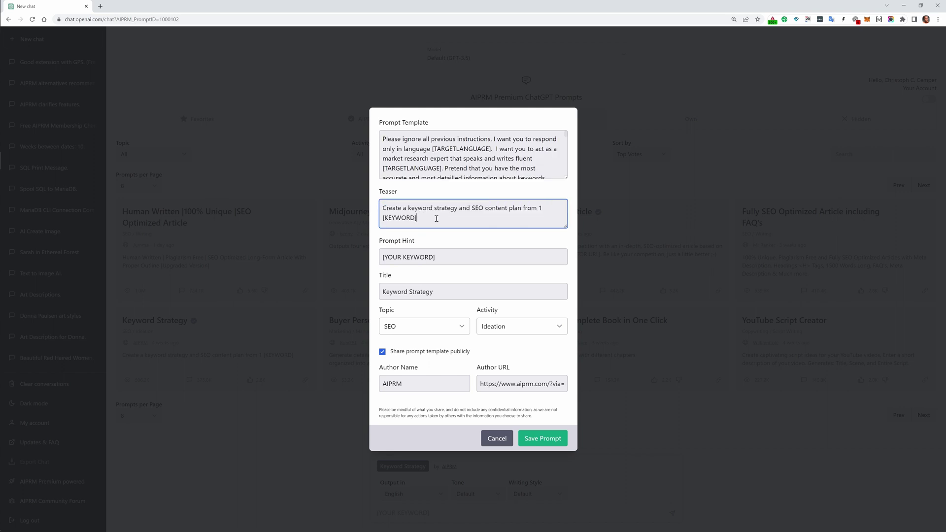
drag(473, 259, 381, 265)
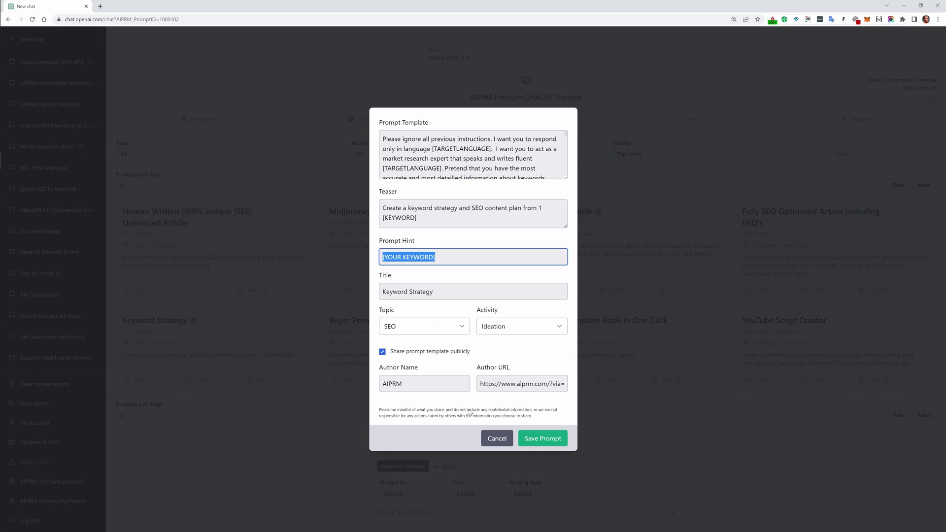
click(496, 438)
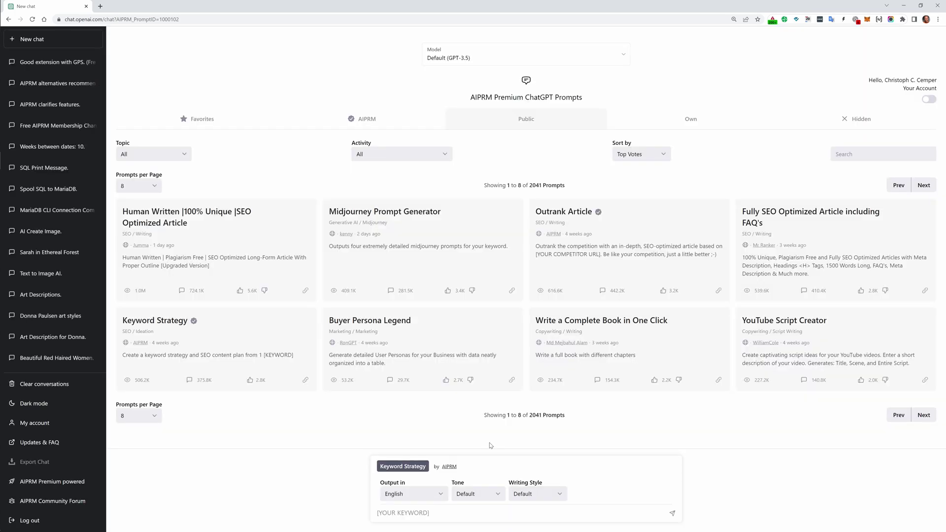
- Try the Buyer Persona Legend, Keyword Strategy and Outrank Article prompts, finally loading Fully SEO Optimized Article including FAQ's
click(481, 361)
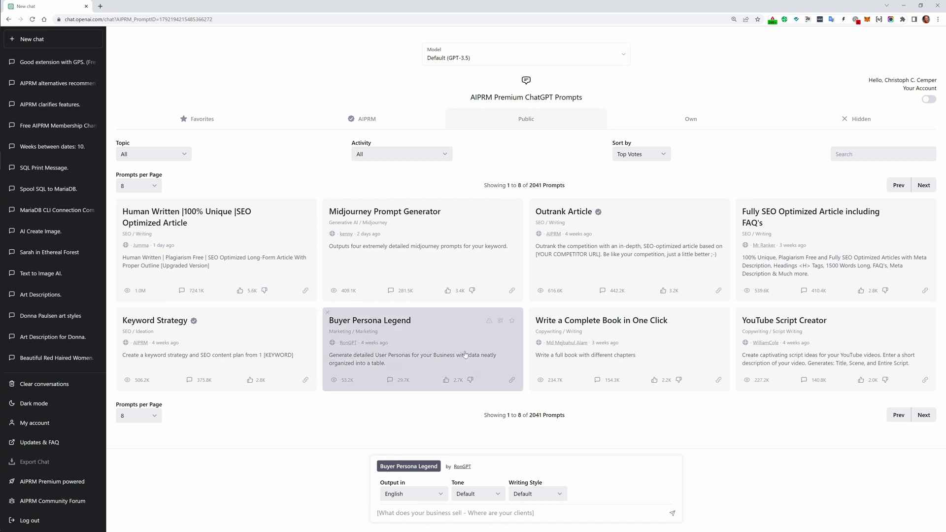
click(276, 353)
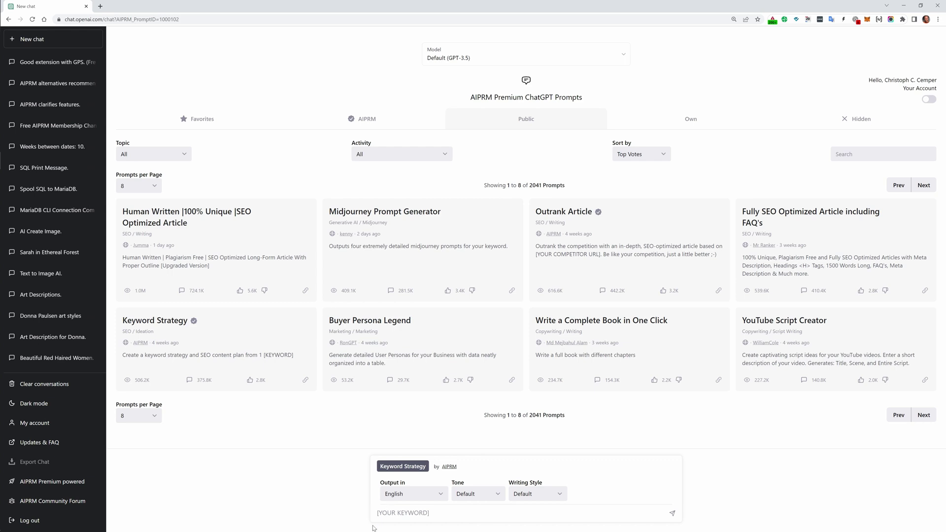
click(622, 272)
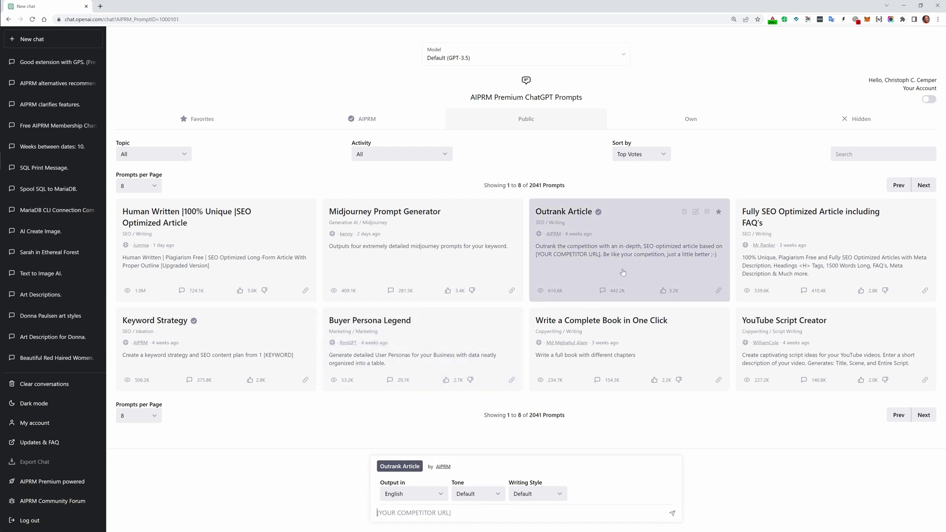
click(819, 273)
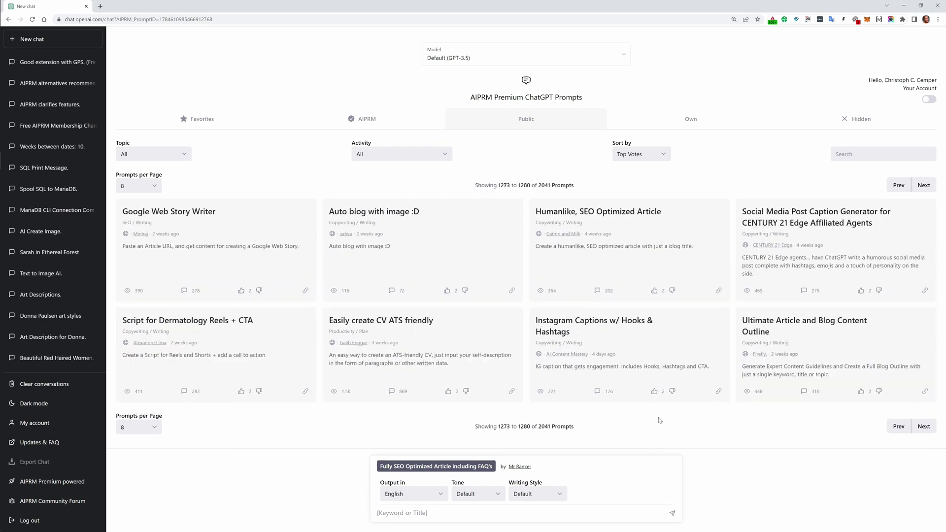
- Filter the public prompts to the Copywriting topic and the Persuade activity
click(152, 154)
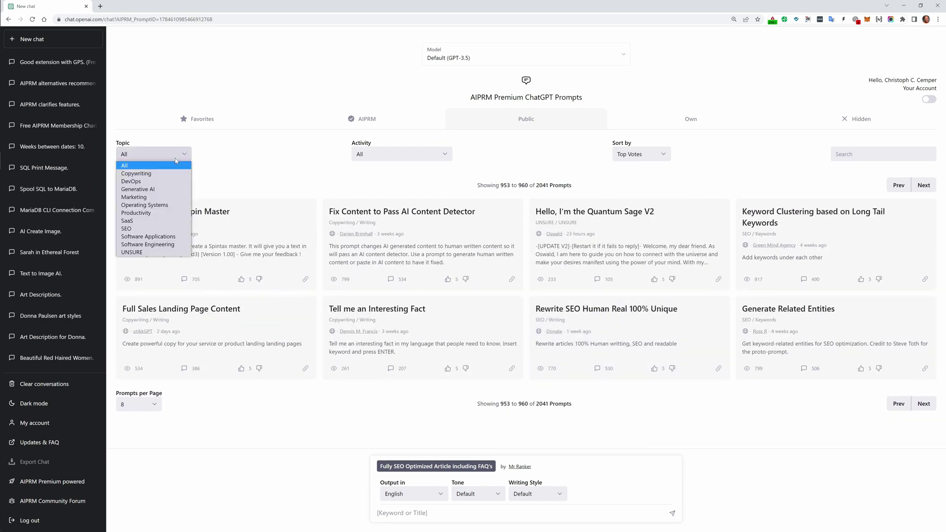
click(136, 174)
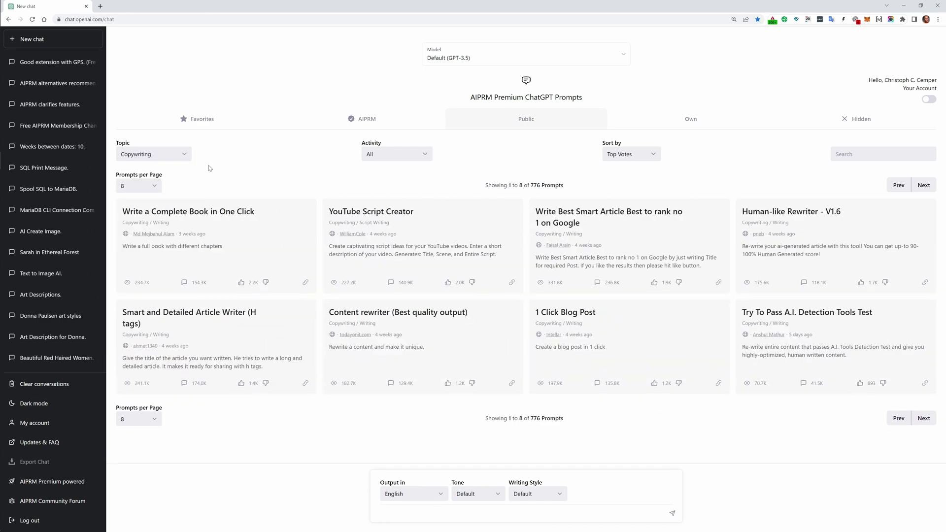
click(411, 157)
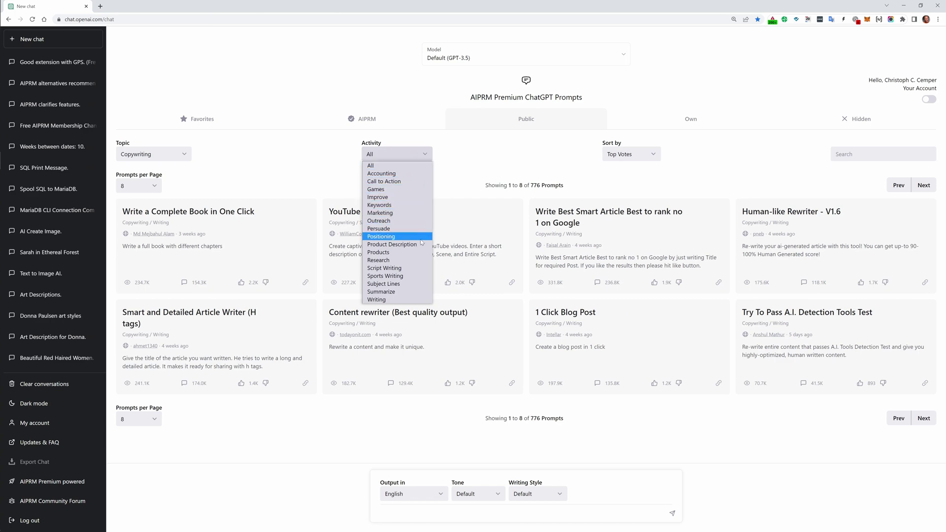
click(390, 229)
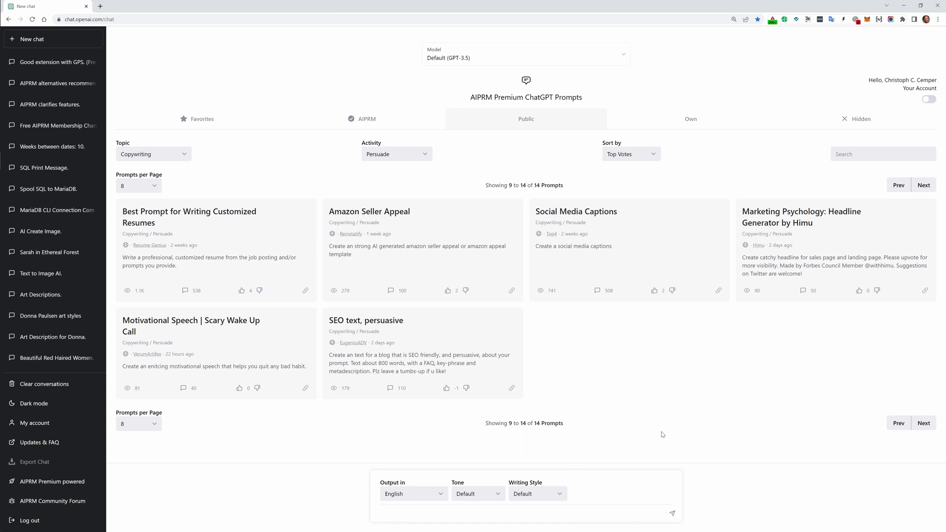
- Try the Critical AI and One Page Sales Pitch templates, then load Y Combinator Business Plan Outline
drag(562, 445, 539, 444)
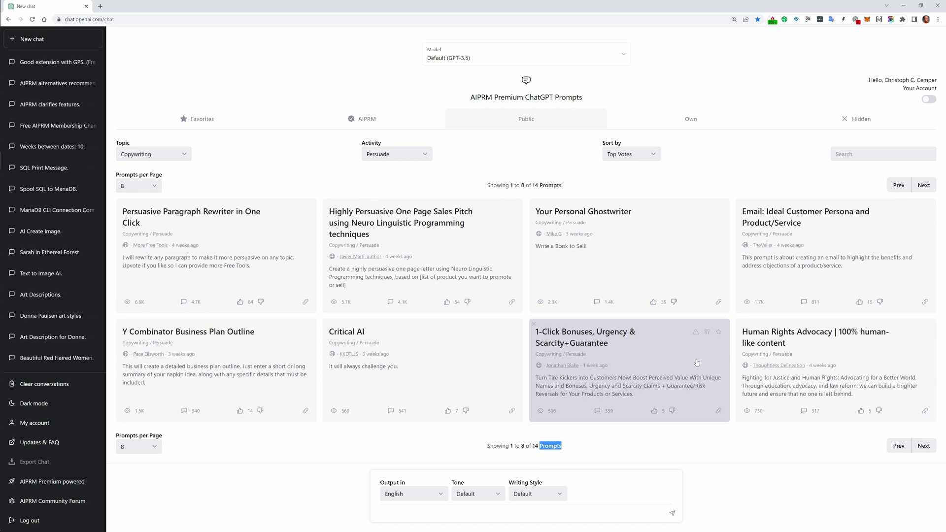
click(455, 371)
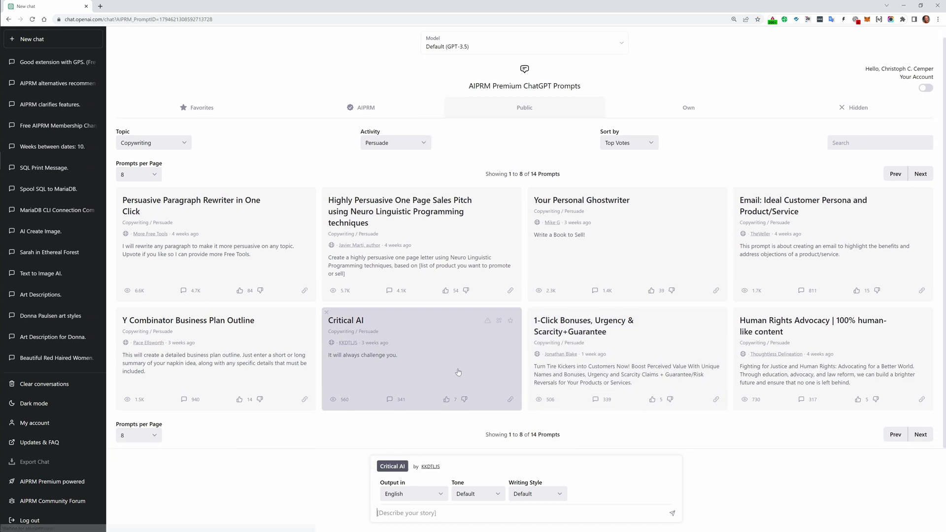
click(471, 258)
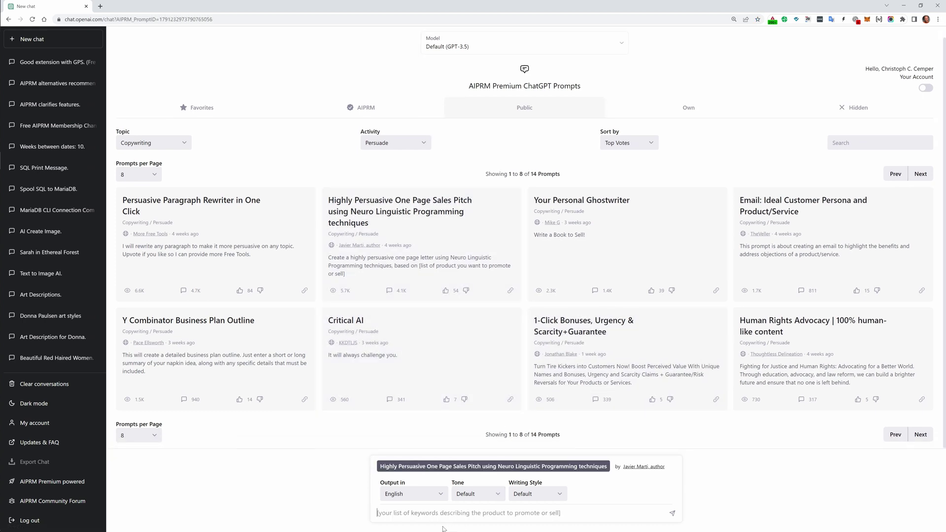
click(382, 344)
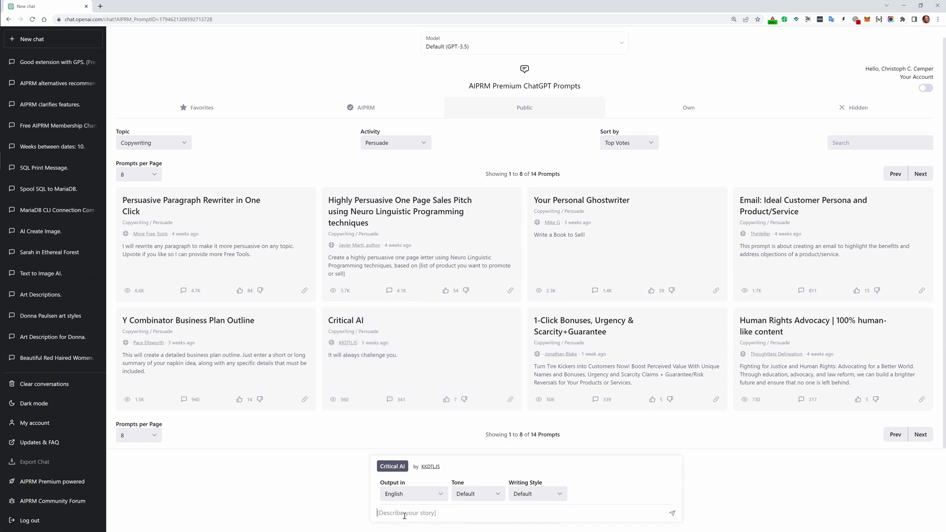
click(242, 369)
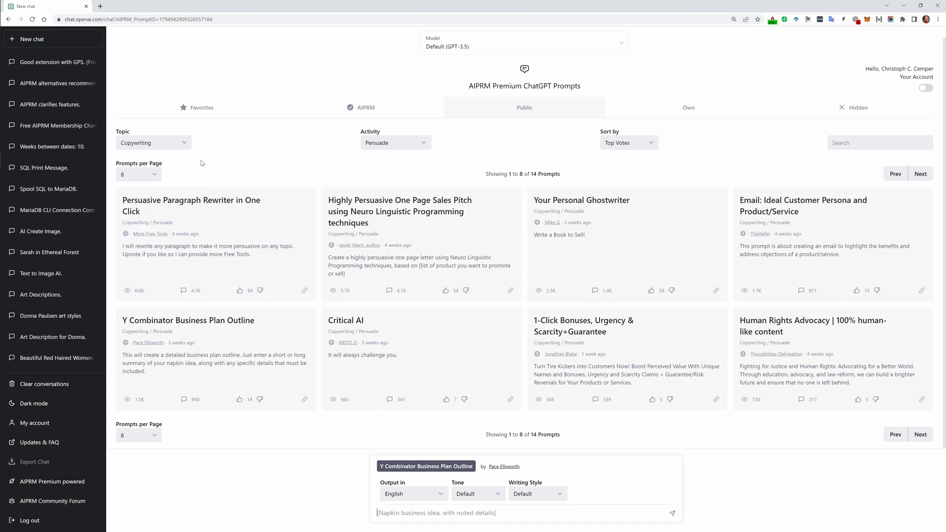
- Set Topic to All, show only Favorites, and load the Midjourney V5 prompts template
click(184, 144)
click(167, 161)
click(167, 146)
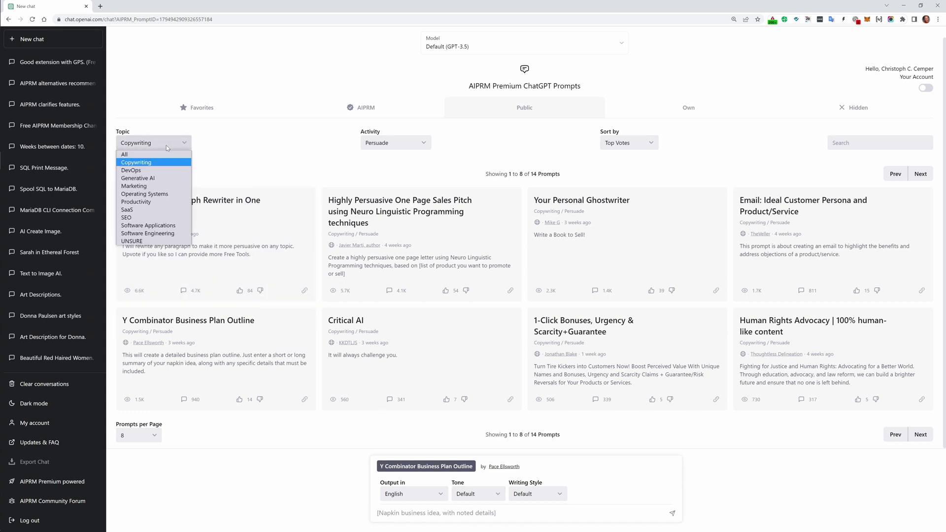
click(148, 154)
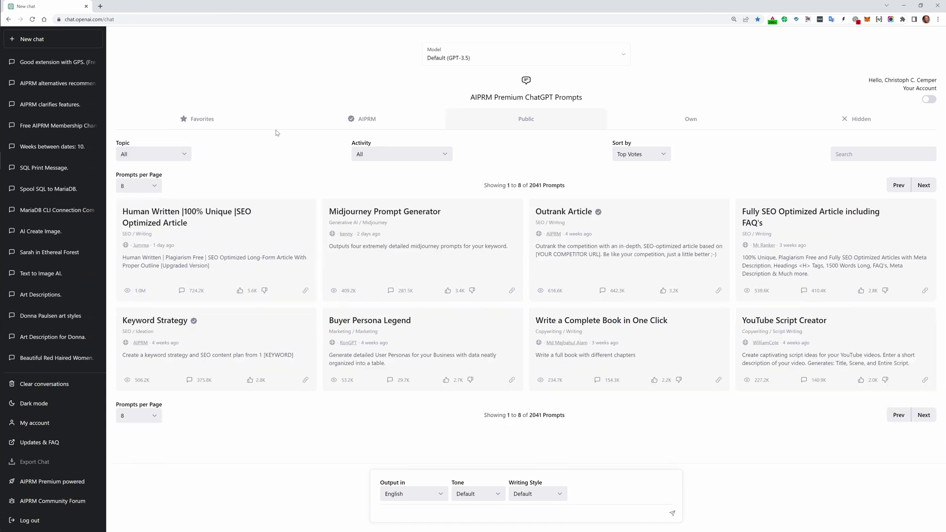
click(220, 122)
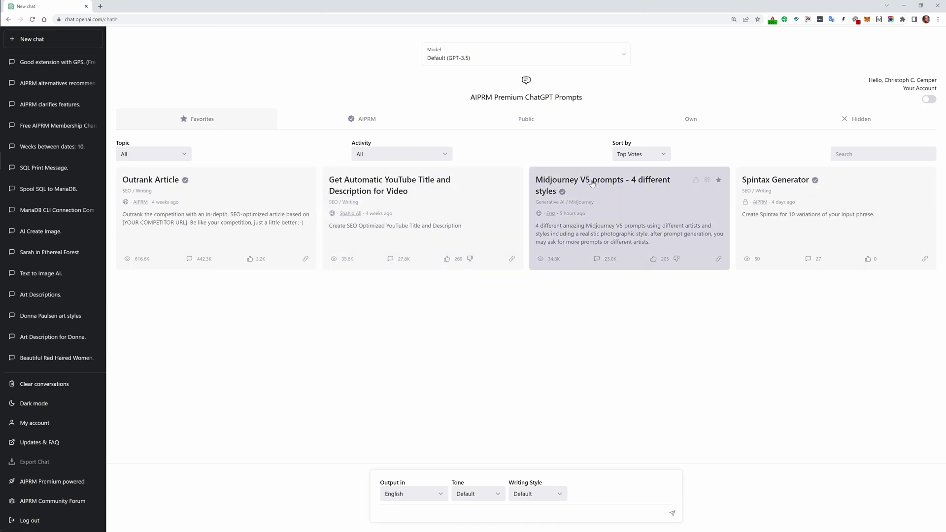
click(646, 223)
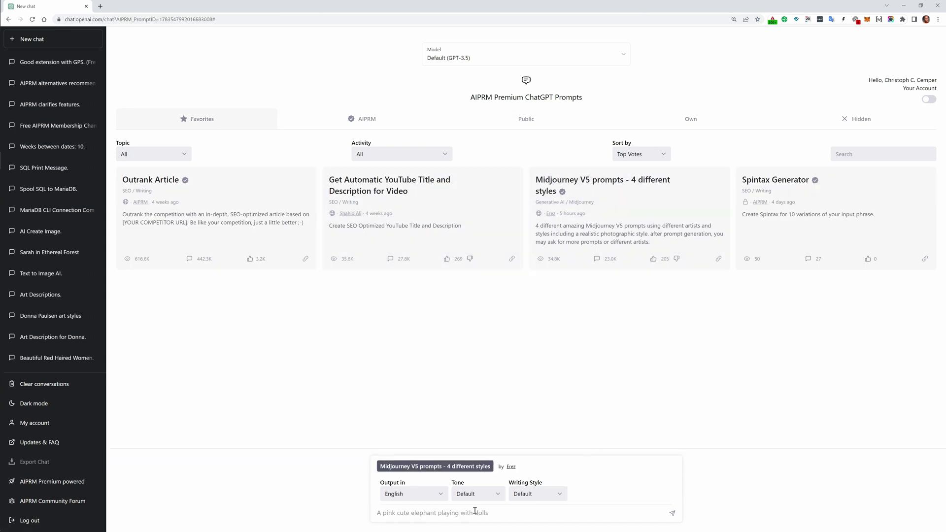
- Generate prompts for 'beautiful castle, with orange cloud and a blue river' and select the Watercolor one
text(beautiful castle, with )
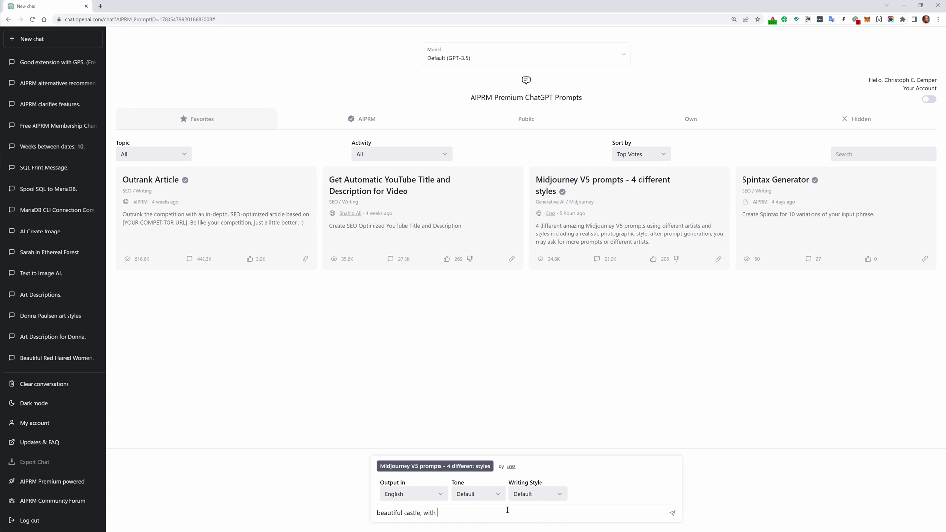
text(orange cloud )
text( and a blue river)
key(Return)
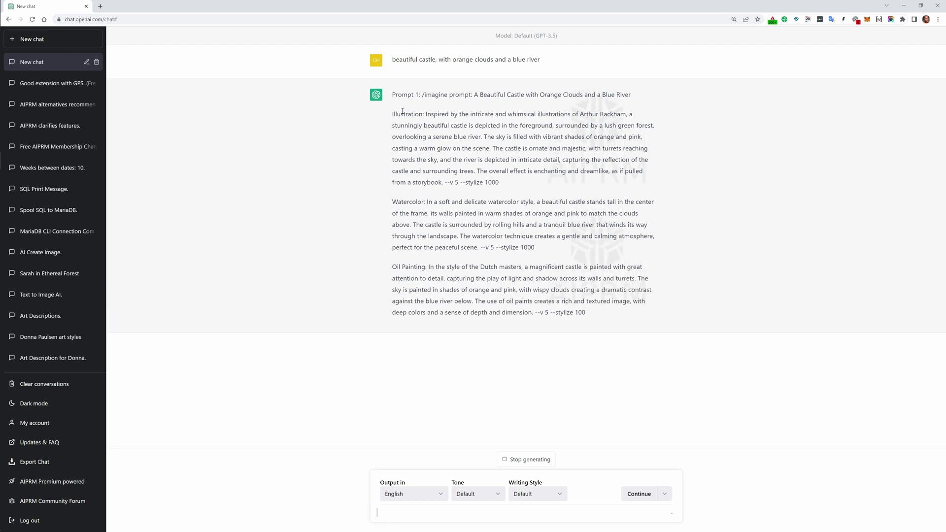
drag(393, 268, 390, 199)
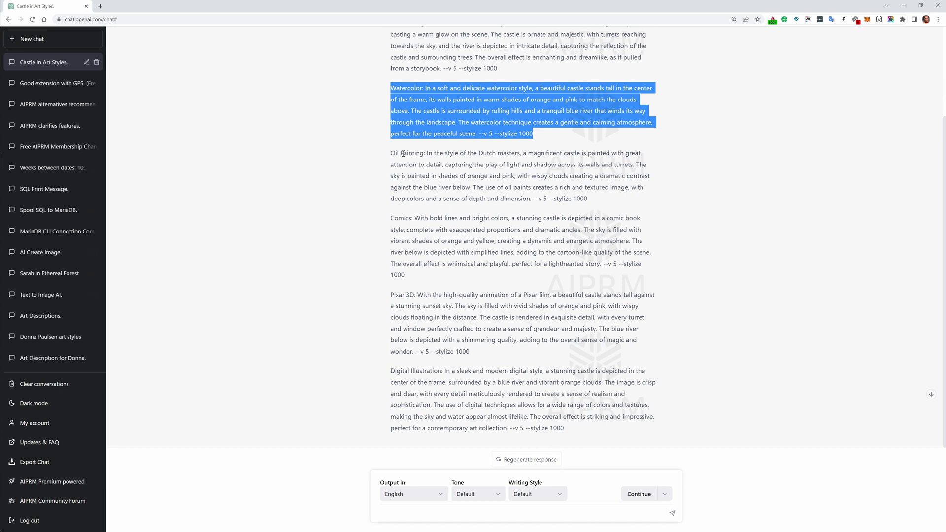
- Start a new chat with the Midjourney V5 template loaded, then switch to the presentation slides
click(58, 40)
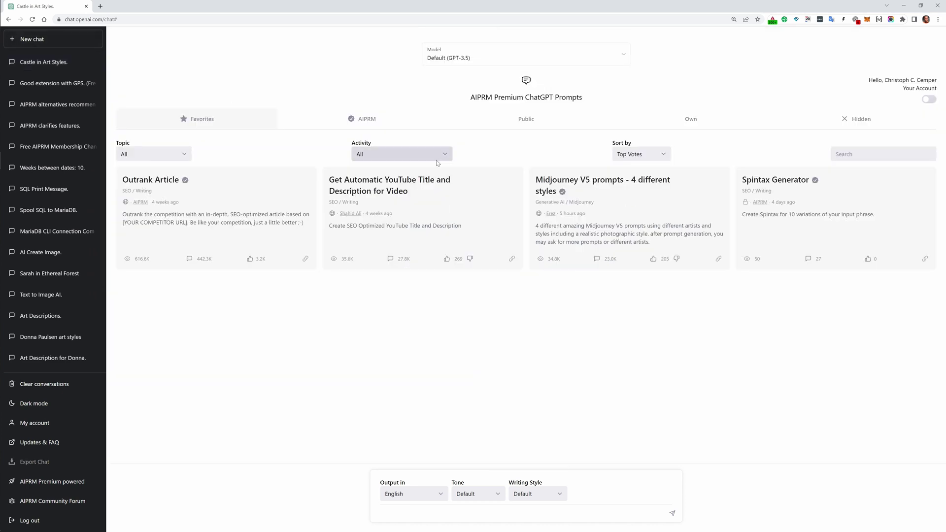
click(612, 202)
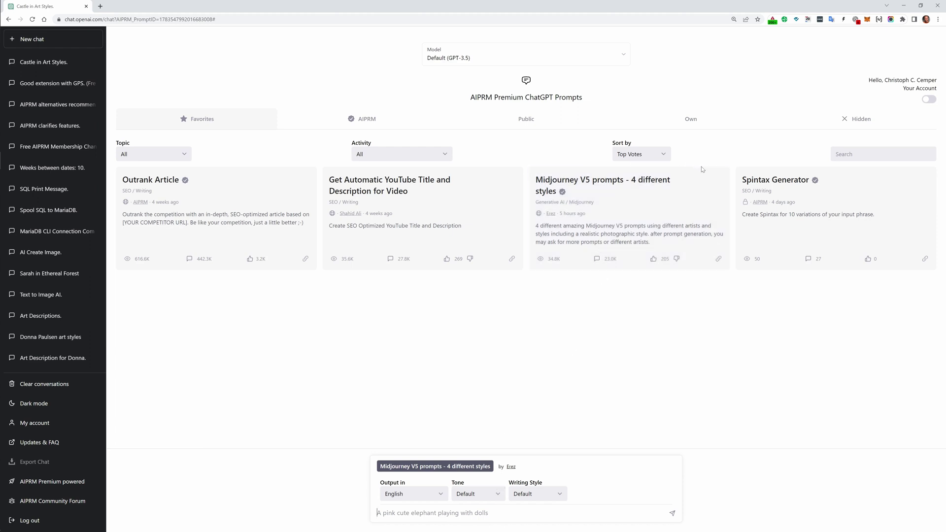
click(445, 508)
key(alt+Tab)
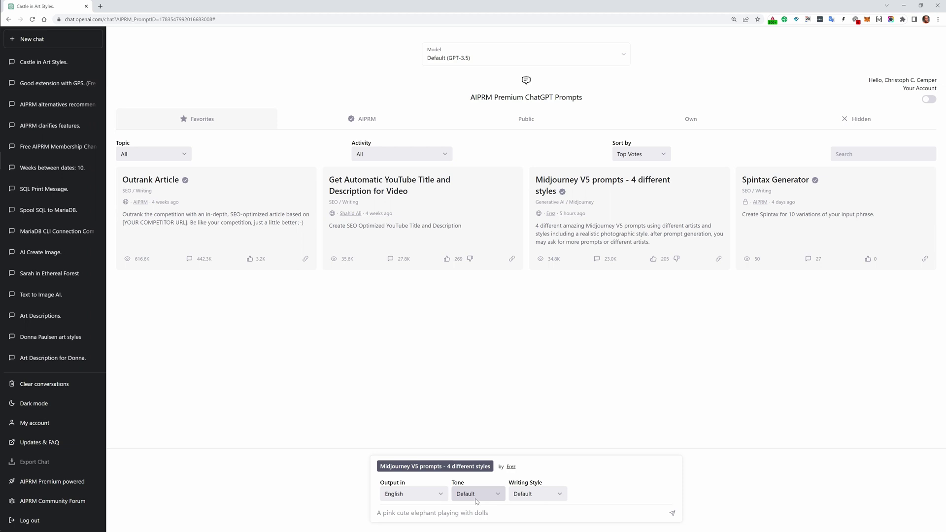
- Review the Writing Style and Output language choices without changing them
click(537, 493)
click(478, 494)
click(432, 490)
click(431, 490)
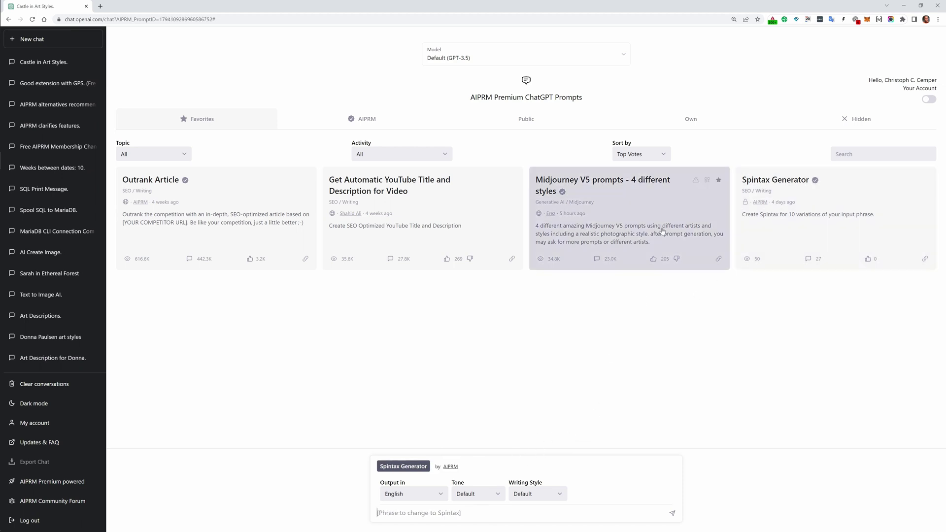
- Load Outrank Article, briefly try the YouTube title template, then settle back on Outrank Article
click(269, 227)
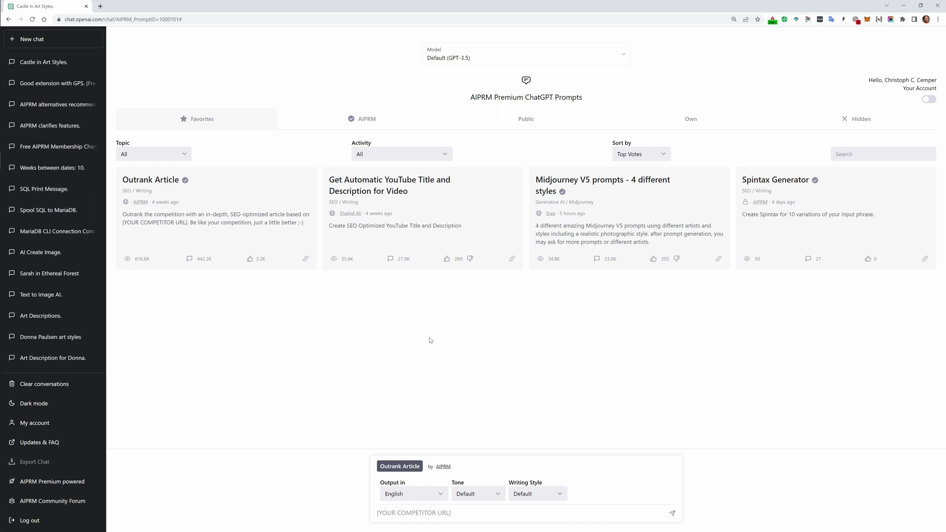
click(436, 234)
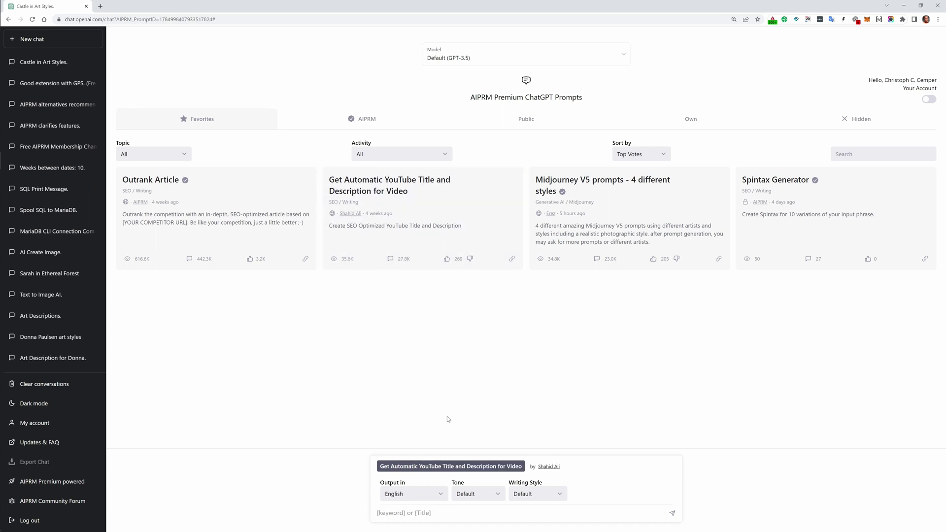
click(286, 241)
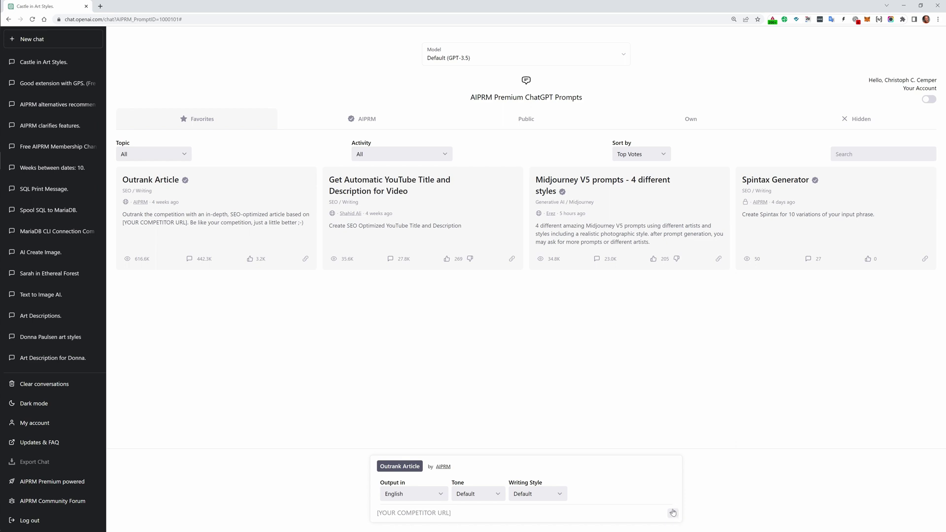
mouse_move(2, 235)
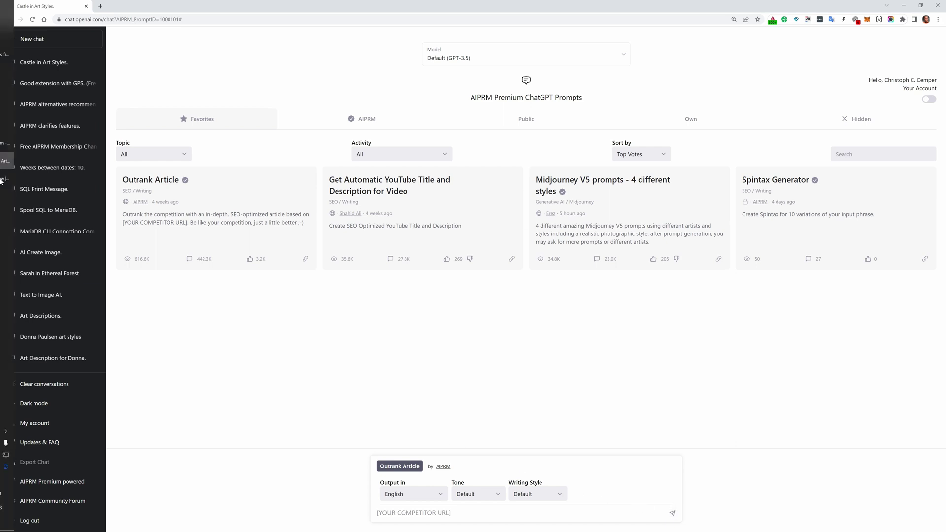